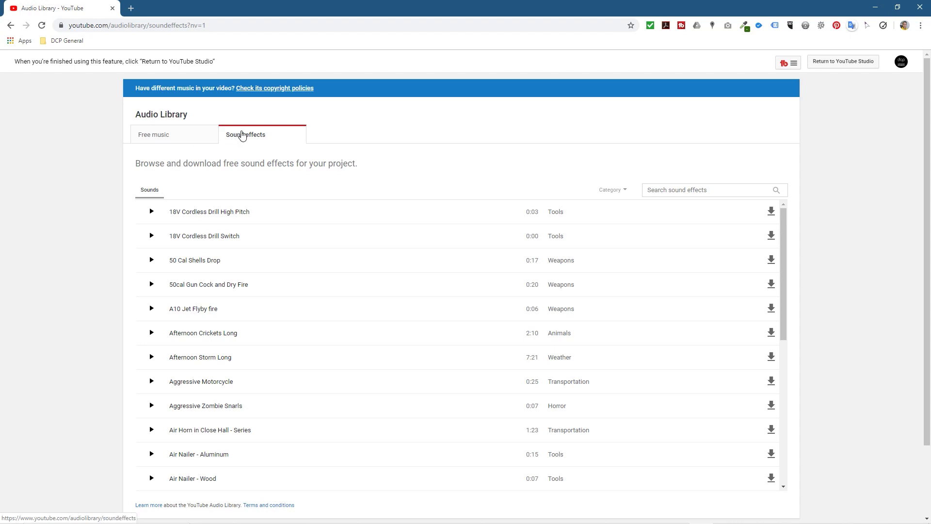
Search the sound effects library for "engine".
{"action": "scroll", "coordinate": [374, 356], "scroll_direction": "down", "scroll_amount": 6}
{"action": "scroll", "coordinate": [360, 355], "scroll_direction": "up", "scroll_amount": 6}
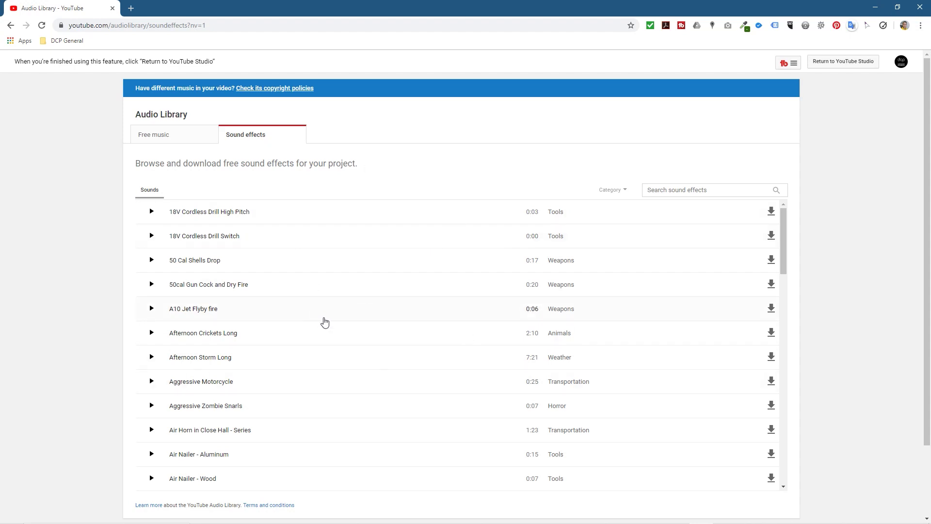
{"action": "left_click", "coordinate": [688, 189]}
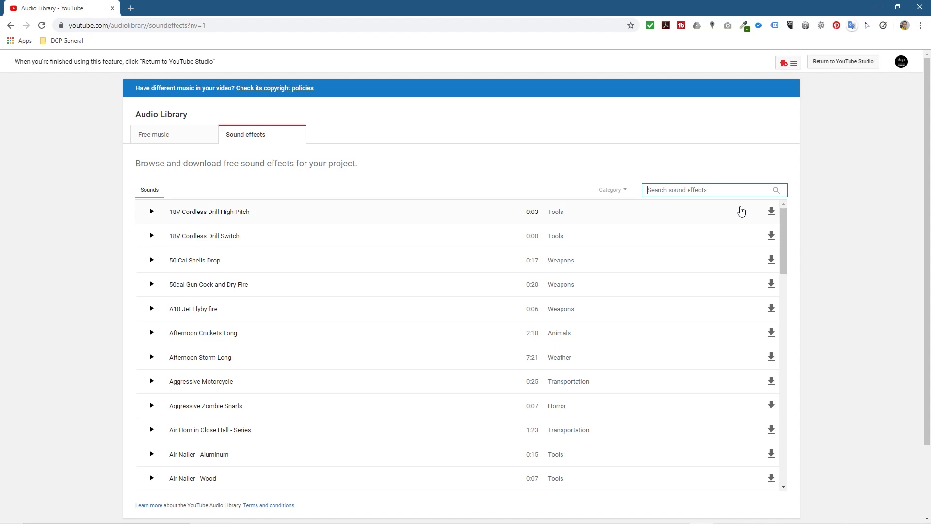
{"action": "type", "text": "engine"}
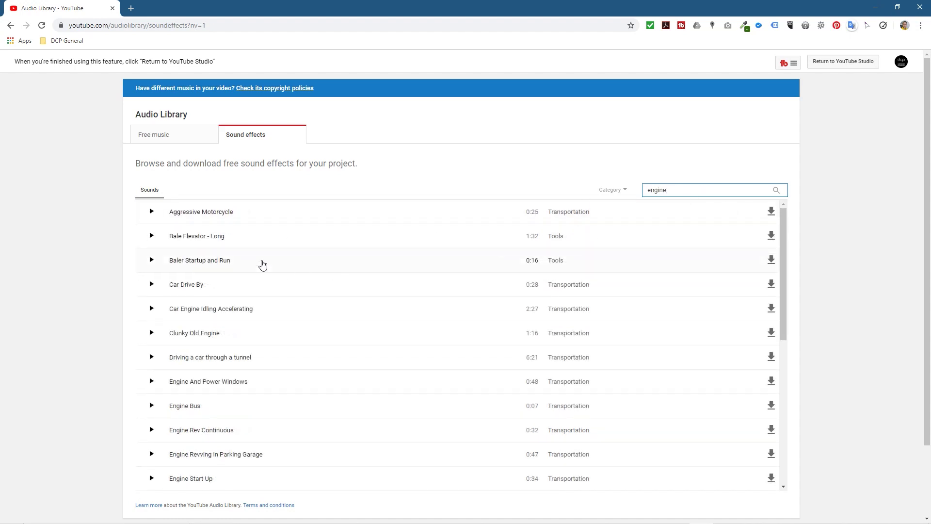
Preview the Aggressive Motorcycle sound, stop it, and browse the rest of the engine sound effects.
{"action": "left_click", "coordinate": [206, 215]}
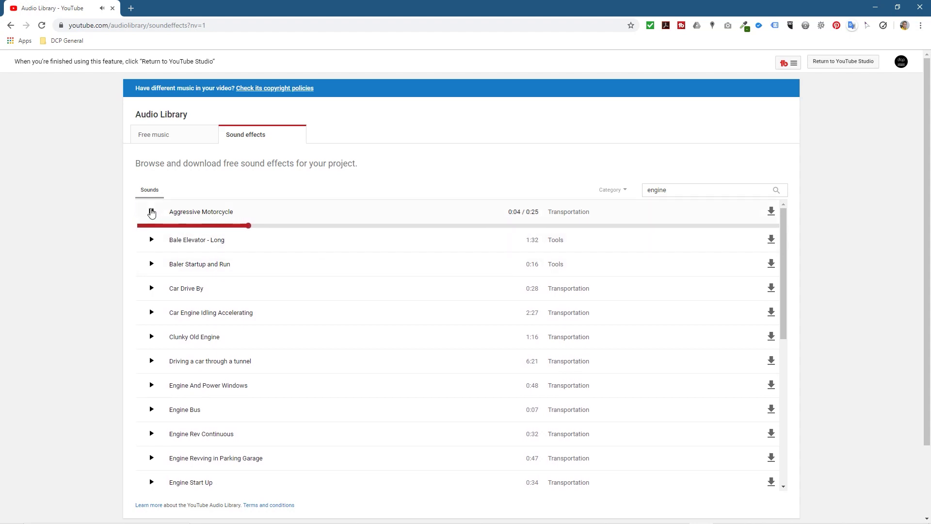
{"action": "left_click", "coordinate": [151, 212]}
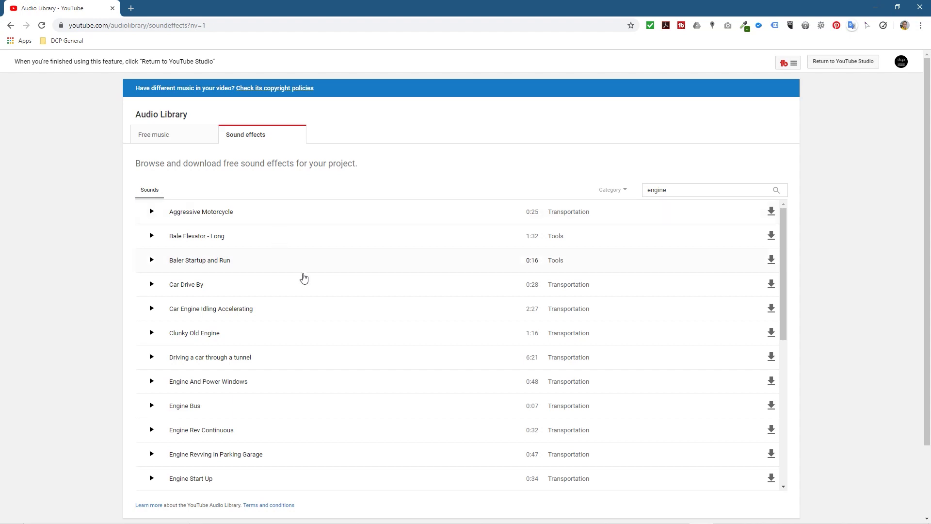
{"action": "scroll", "coordinate": [301, 334], "scroll_direction": "down", "scroll_amount": 8}
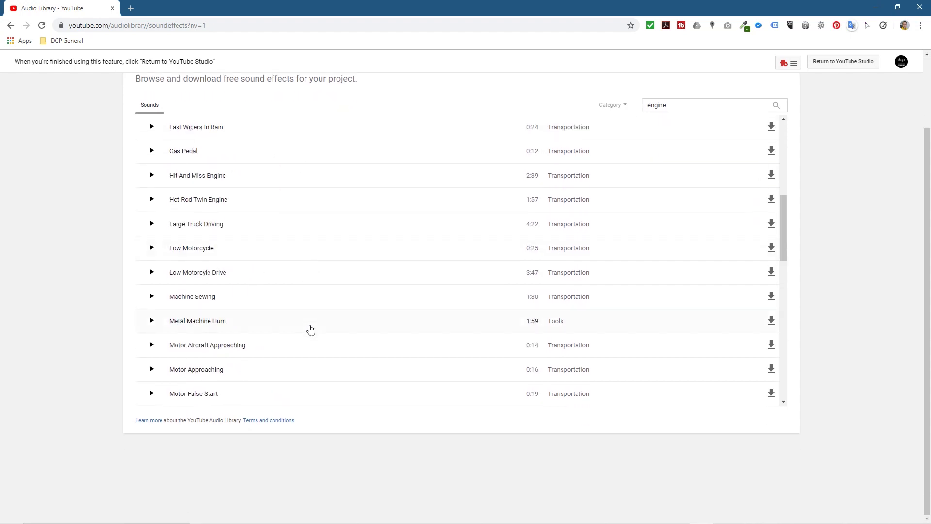
{"action": "scroll", "coordinate": [289, 307], "scroll_direction": "down", "scroll_amount": 6}
{"action": "scroll", "coordinate": [289, 303], "scroll_direction": "down", "scroll_amount": 10}
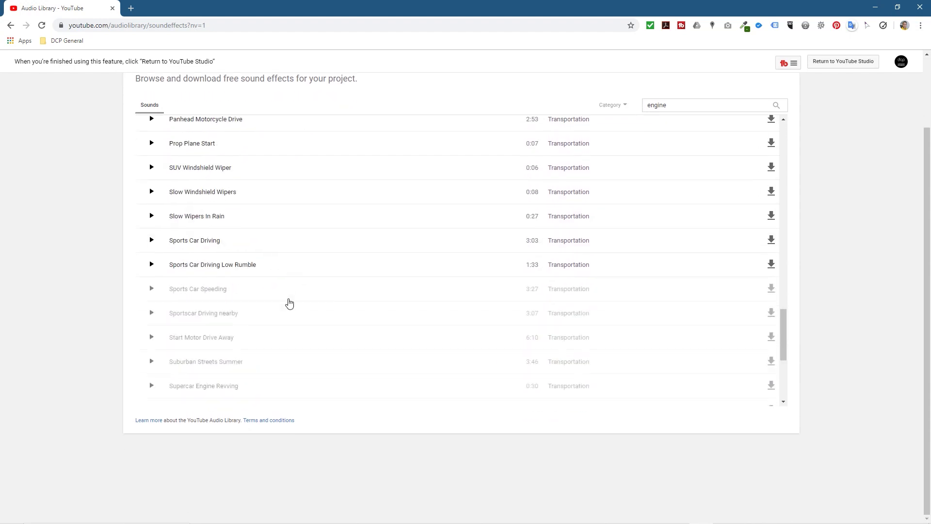
{"action": "scroll", "coordinate": [289, 303], "scroll_direction": "up", "scroll_amount": 10}
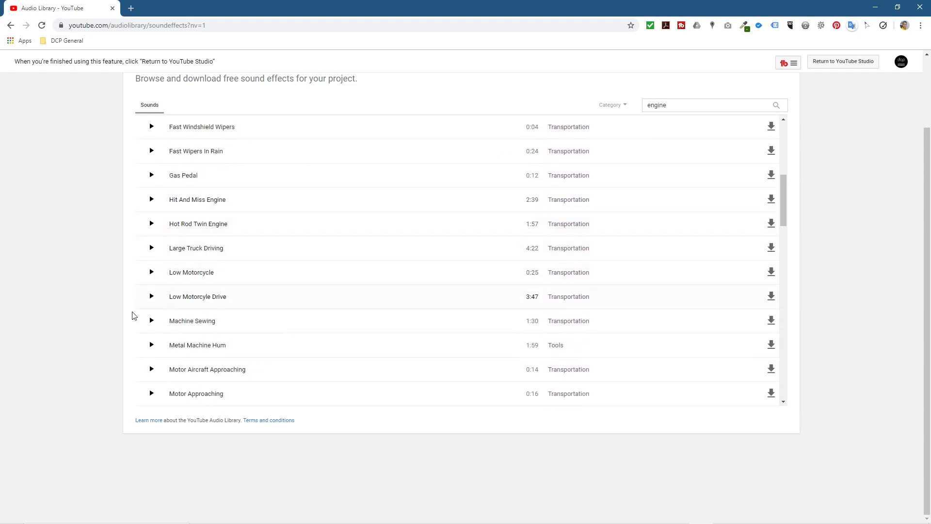
{"action": "scroll", "coordinate": [70, 319], "scroll_direction": "up", "scroll_amount": 2}
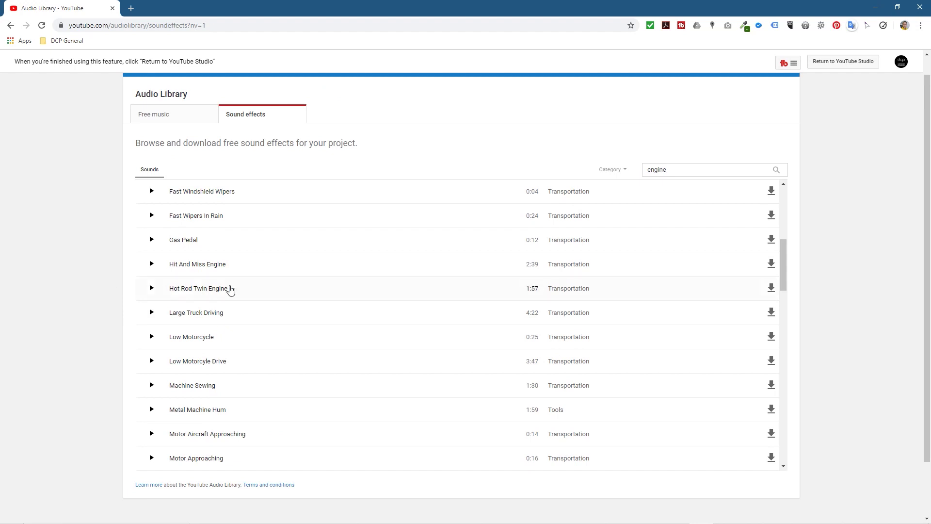
{"action": "scroll", "coordinate": [230, 289], "scroll_direction": "up", "scroll_amount": 6}
{"action": "scroll", "coordinate": [354, 247], "scroll_direction": "up", "scroll_amount": 1}
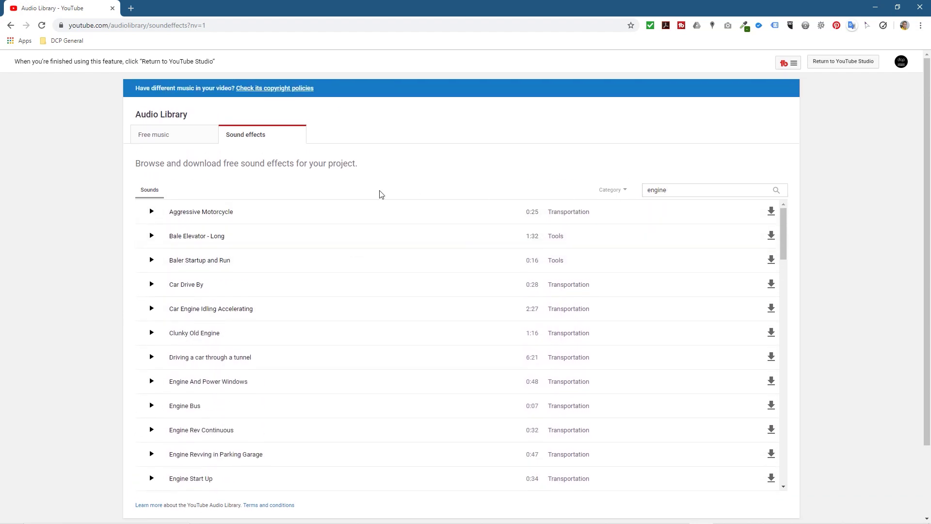
Clear the sound effects search and filter the list by the Science Fiction category.
{"action": "left_click", "coordinate": [618, 193]}
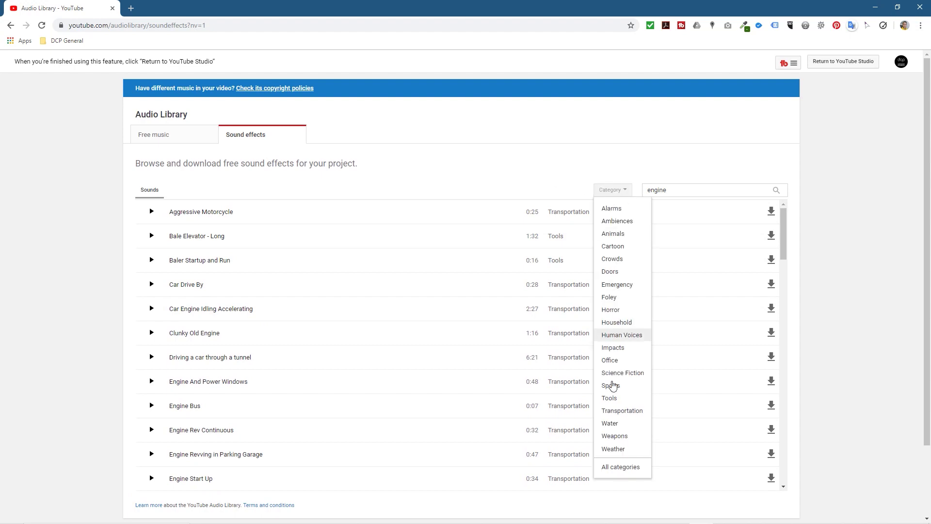
{"action": "left_click_drag", "start_coordinate": [738, 190], "coordinate": [602, 194]}
{"action": "key", "text": "BackSpace"}
{"action": "left_click", "coordinate": [606, 193]}
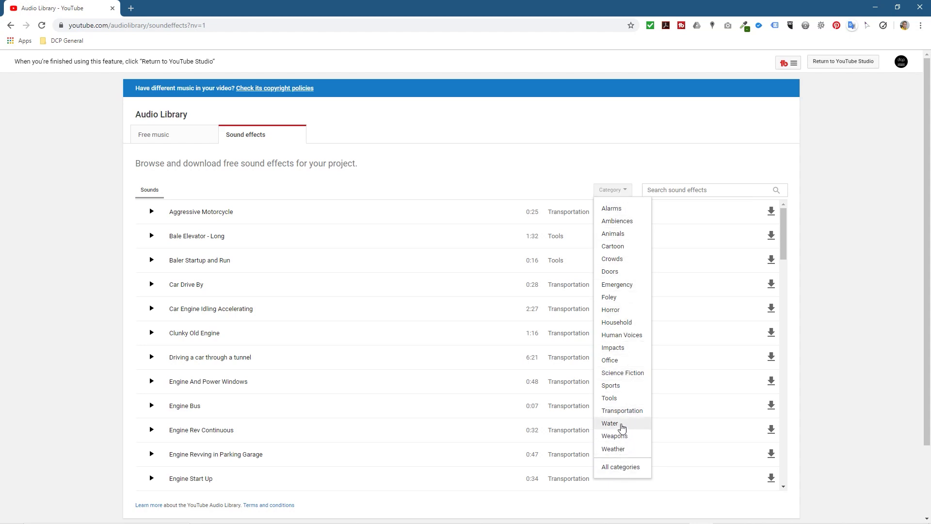
{"action": "left_click", "coordinate": [619, 373]}
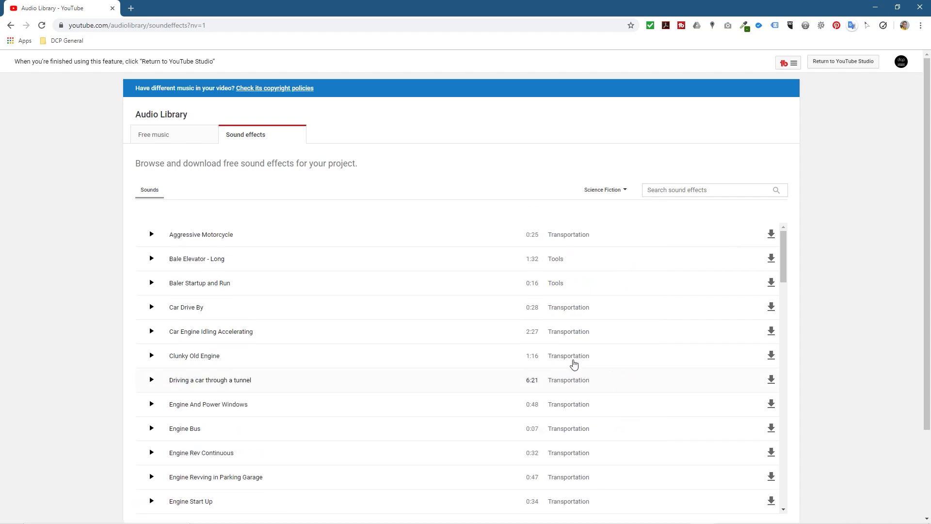
Look through the Science Fiction sound effects and the description line above the list.
{"action": "left_click", "coordinate": [686, 189]}
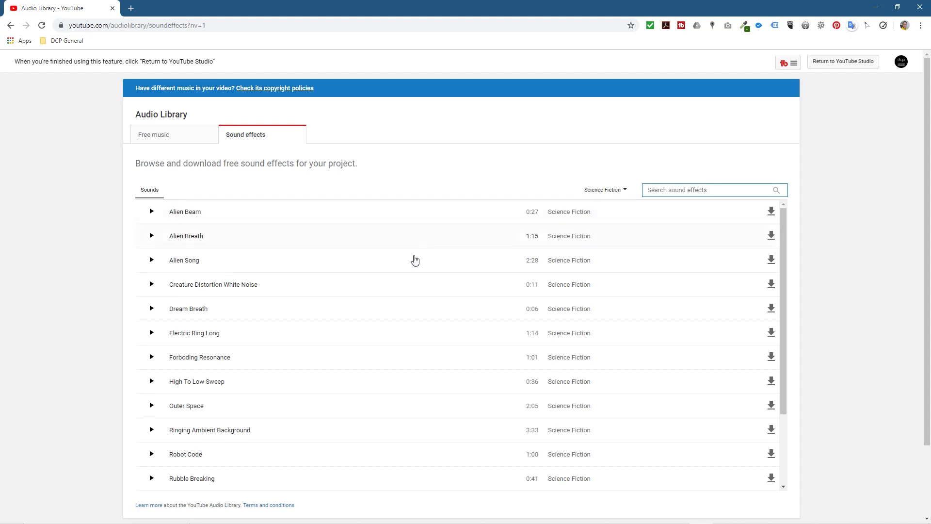
{"action": "scroll", "coordinate": [322, 271], "scroll_direction": "down", "scroll_amount": 3}
{"action": "scroll", "coordinate": [323, 272], "scroll_direction": "up", "scroll_amount": 2}
{"action": "scroll", "coordinate": [322, 272], "scroll_direction": "down", "scroll_amount": 2}
{"action": "scroll", "coordinate": [322, 271], "scroll_direction": "up", "scroll_amount": 2}
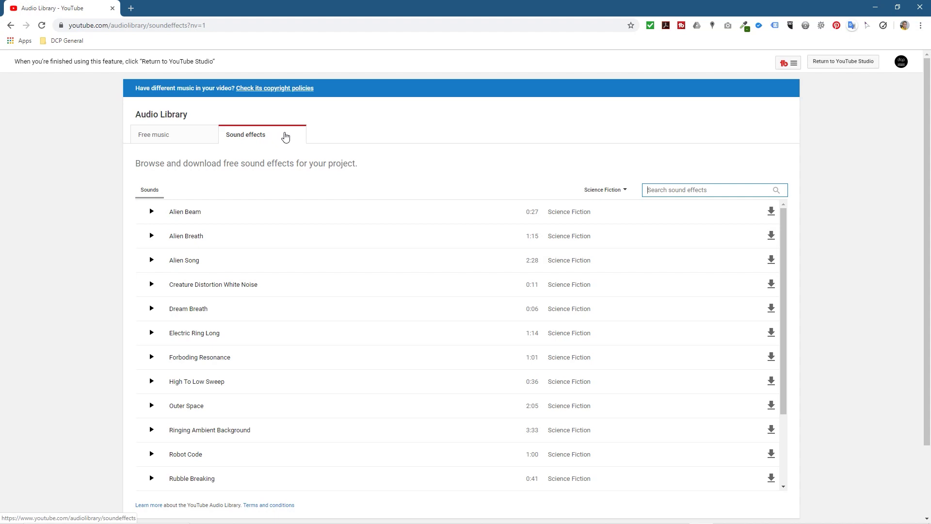
{"action": "left_click_drag", "start_coordinate": [389, 169], "coordinate": [127, 169]}
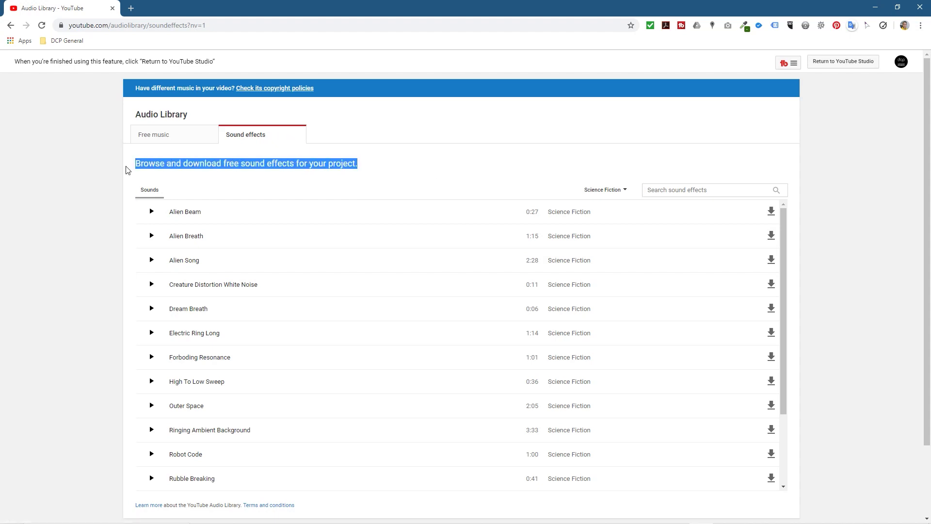
{"action": "left_click", "coordinate": [579, 135]}
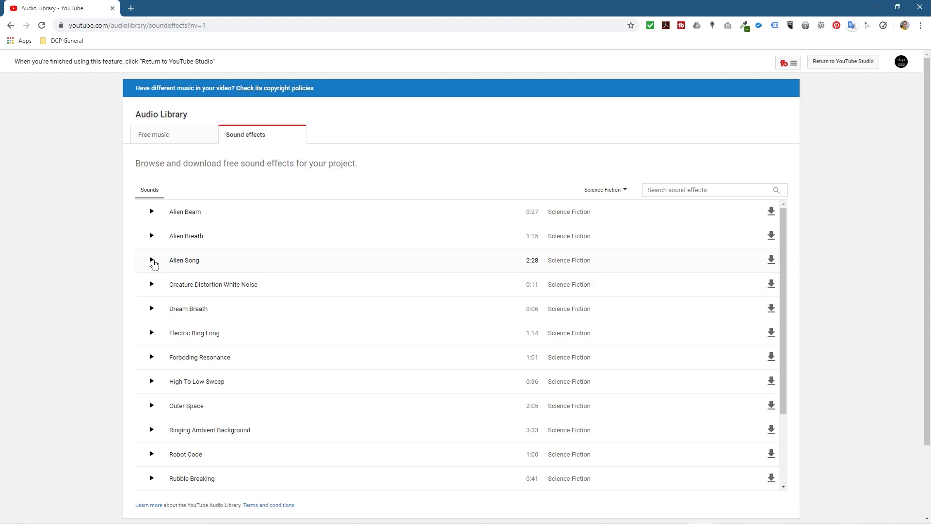
Preview the Outer Space and Ringing Ambient Background sounds, skipping ahead within each one.
{"action": "left_click", "coordinate": [155, 410]}
{"action": "left_click", "coordinate": [202, 420]}
{"action": "left_click", "coordinate": [293, 420]}
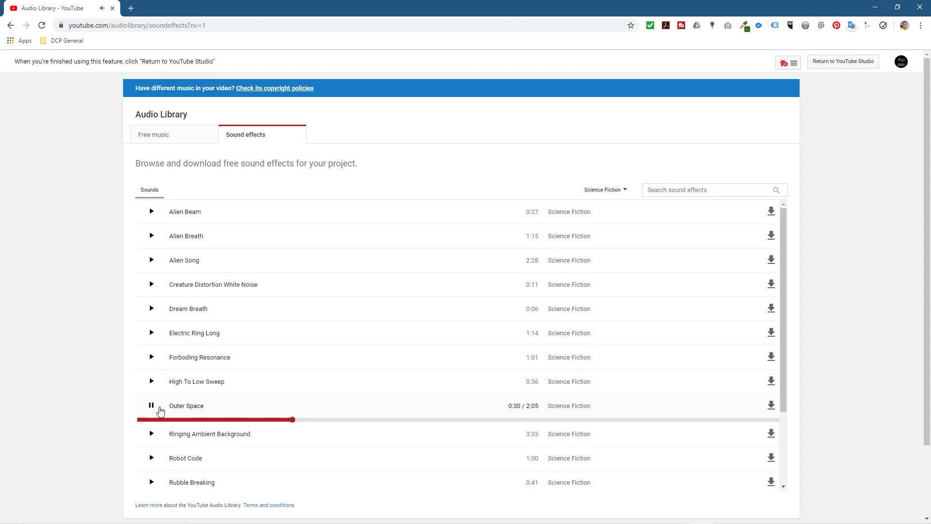
{"action": "left_click", "coordinate": [150, 433]}
{"action": "left_click", "coordinate": [244, 444]}
Preview the Robot Code sound, skipping ahead in it, and start the Rubble Breaking sound.
{"action": "left_click", "coordinate": [151, 458]}
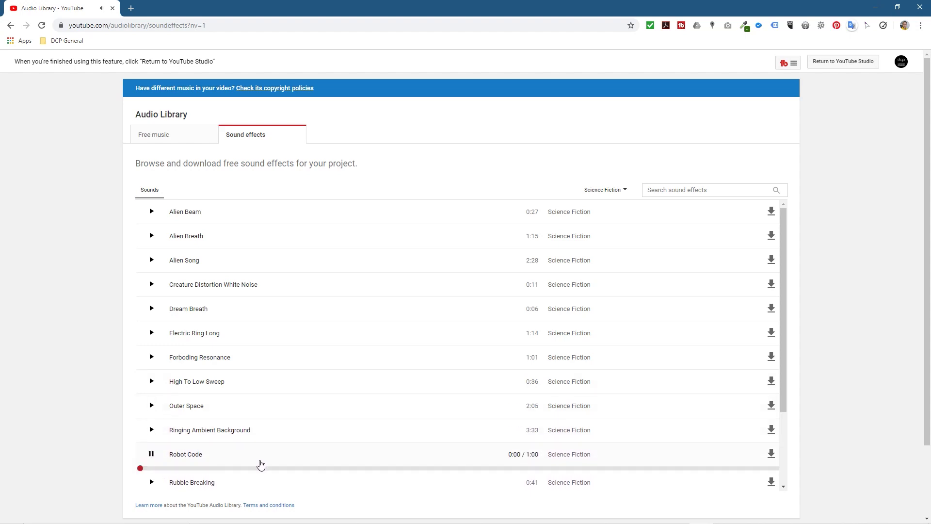
{"action": "scroll", "coordinate": [260, 464], "scroll_direction": "down", "scroll_amount": 2}
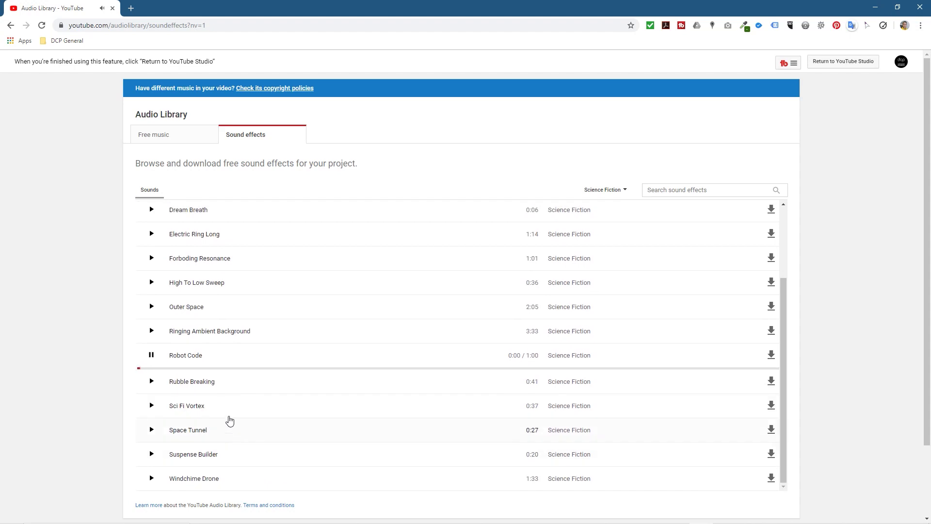
{"action": "left_click", "coordinate": [284, 368]}
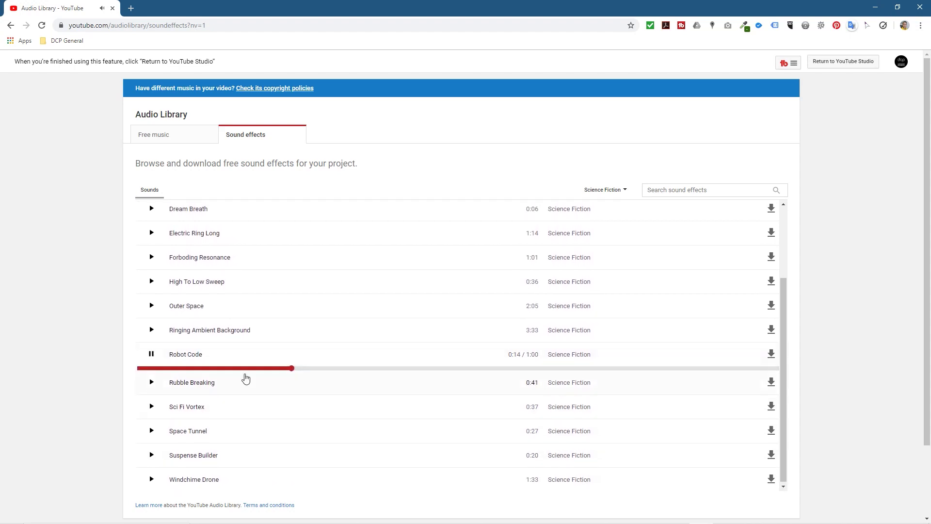
{"action": "left_click", "coordinate": [152, 383]}
Preview the Sci Fi Vortex sound partway through, download it as an MP3 file, and stop playback.
{"action": "left_click", "coordinate": [152, 407]}
{"action": "left_click", "coordinate": [245, 417]}
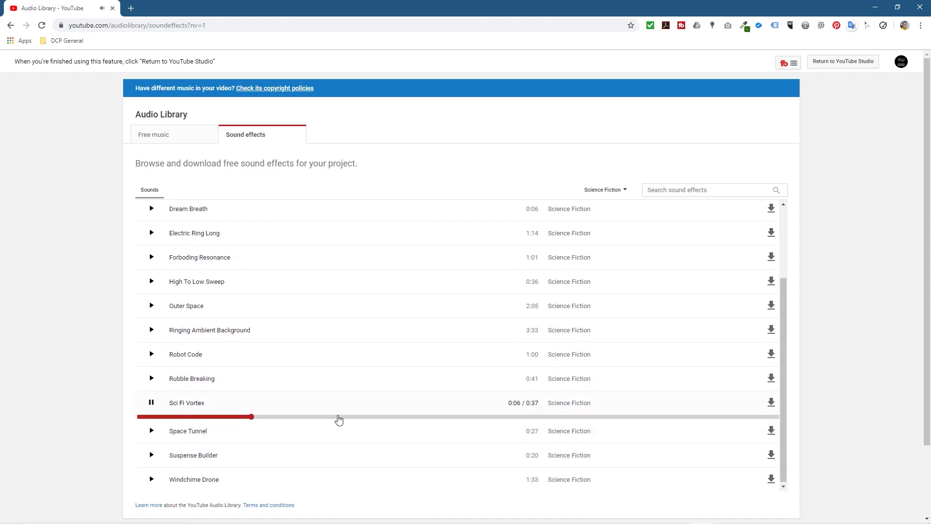
{"action": "left_click", "coordinate": [771, 402]}
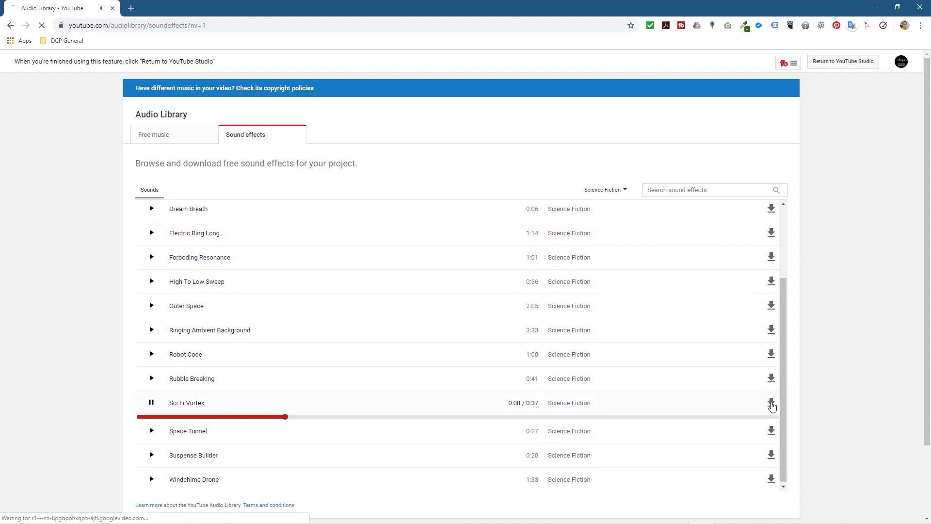
{"action": "left_click", "coordinate": [151, 402]}
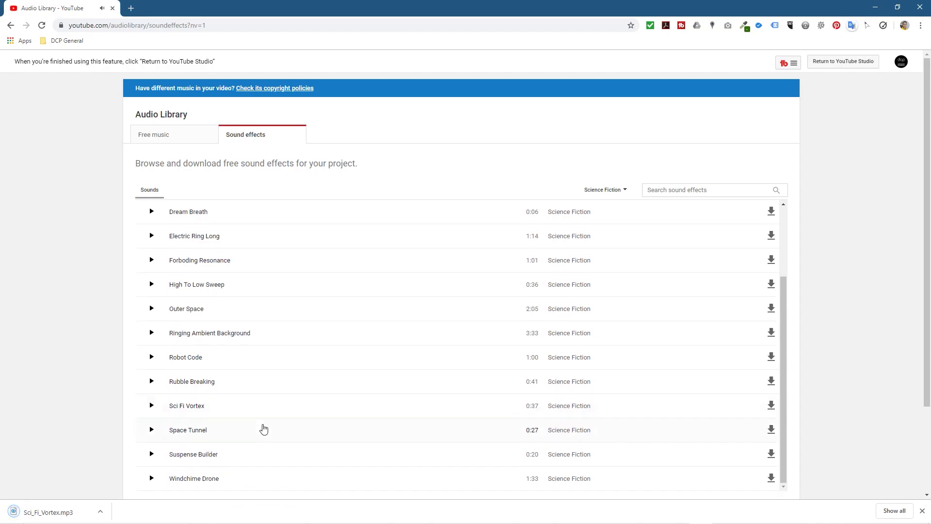
Open the desktop folder "How to download FREE sound effects from YouTube Audio Library" beside the browser and put the downloaded Sci_Fi_Vortex.mp3 into it.
{"action": "key", "text": "super+Left"}
{"action": "key", "text": "Escape"}
{"action": "double_click", "coordinate": [903, 20]}
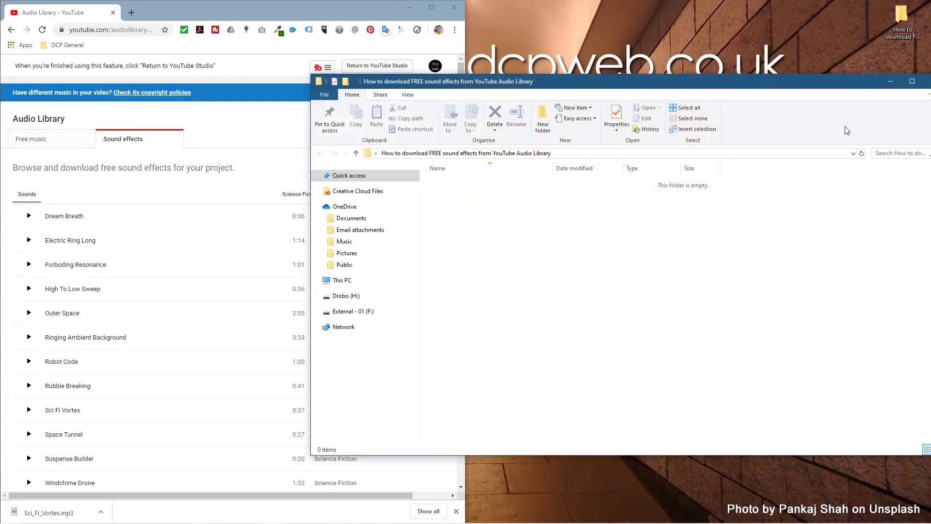
{"action": "key", "text": "super+Right"}
{"action": "left_click_drag", "start_coordinate": [49, 513], "coordinate": [660, 179]}
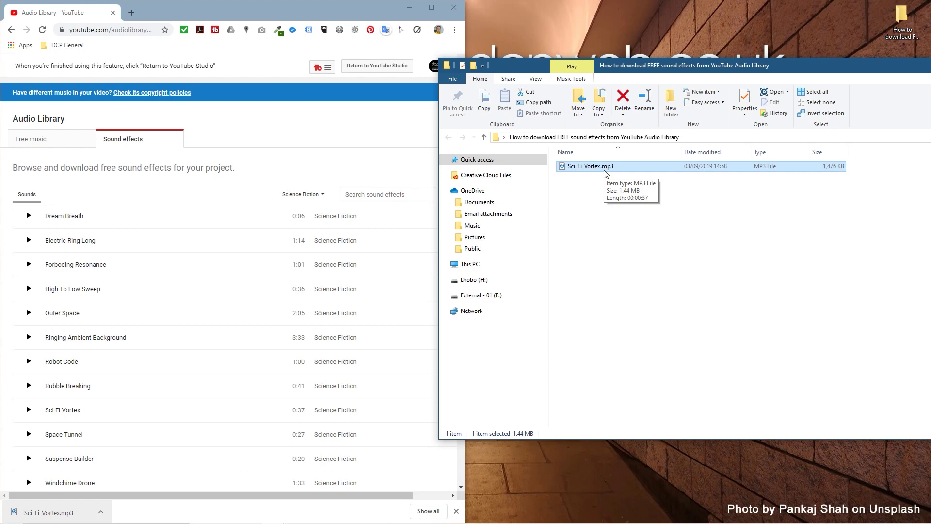
Dismiss the browser's downloads bar, close the folder window, and maximize the browser window.
{"action": "left_click", "coordinate": [455, 511]}
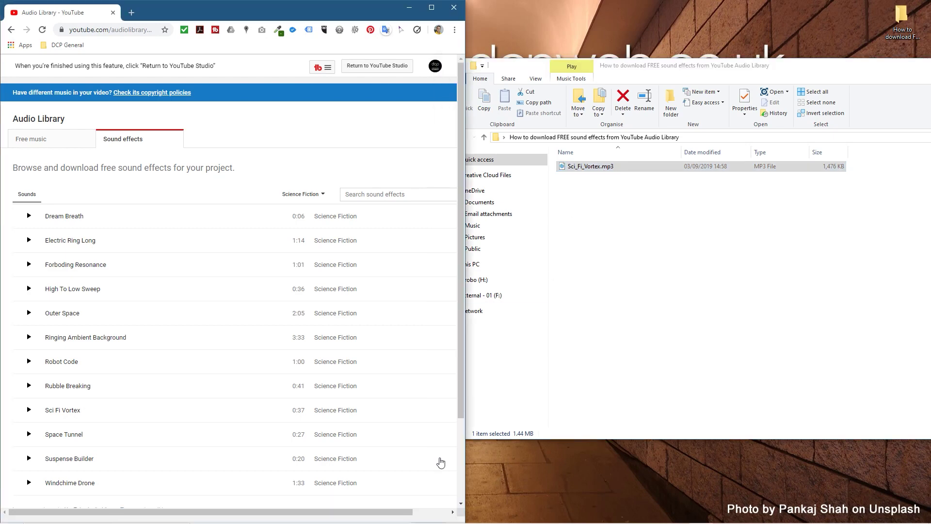
{"action": "left_click", "coordinate": [653, 224]}
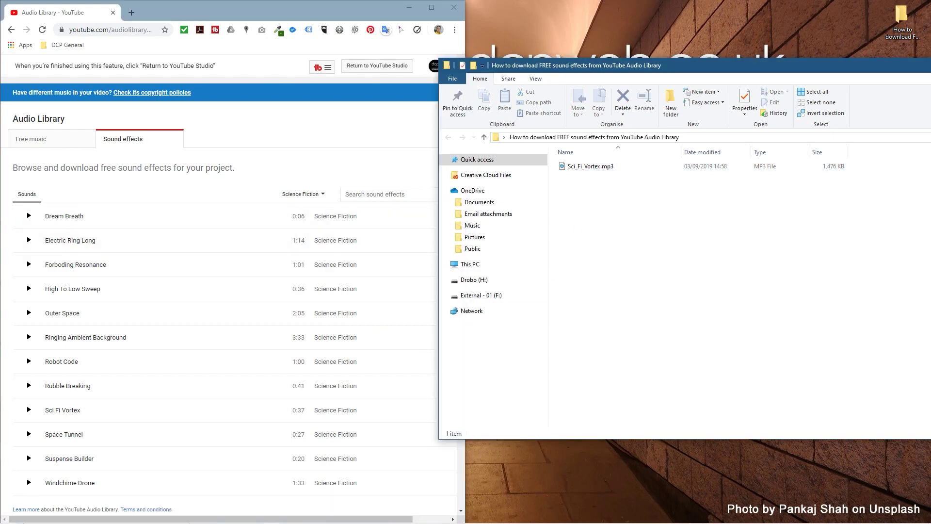
{"action": "key", "text": "alt+F4"}
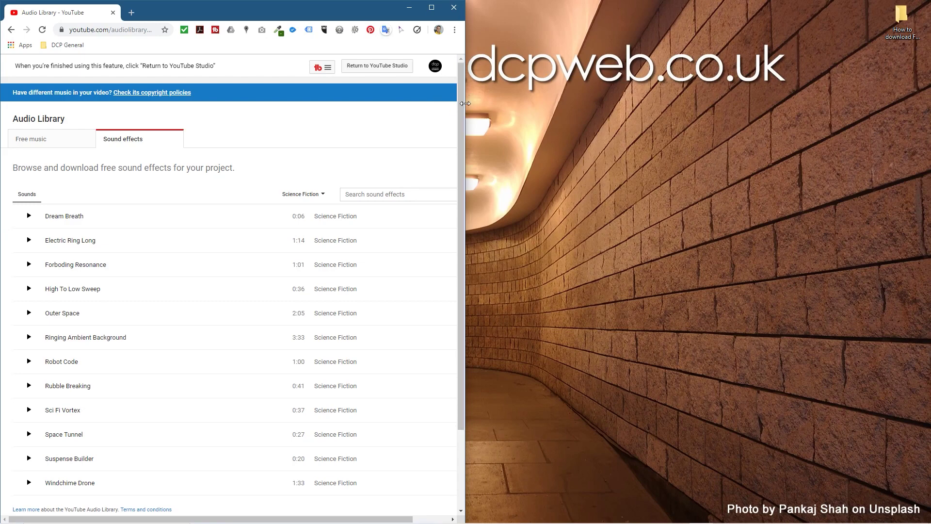
{"action": "left_click_drag", "start_coordinate": [464, 103], "coordinate": [677, 103]}
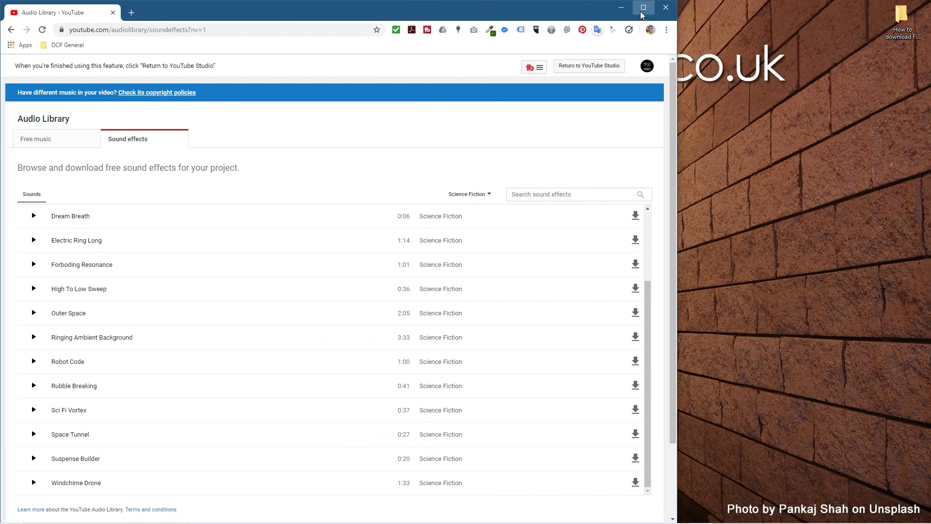
{"action": "left_click", "coordinate": [643, 8]}
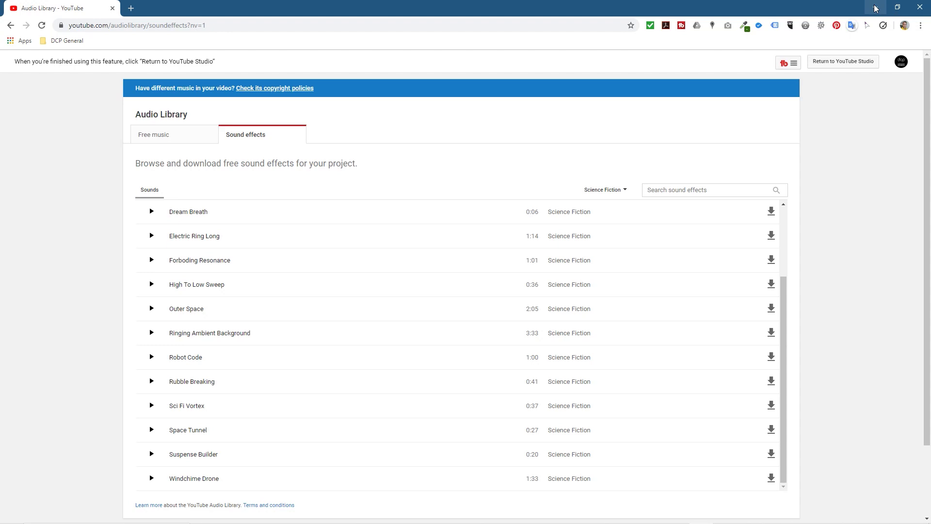
Go to the DCP Web Designers YouTube channel and show its uploaded videos.
{"action": "scroll", "coordinate": [570, 250], "scroll_direction": "up", "scroll_amount": 2}
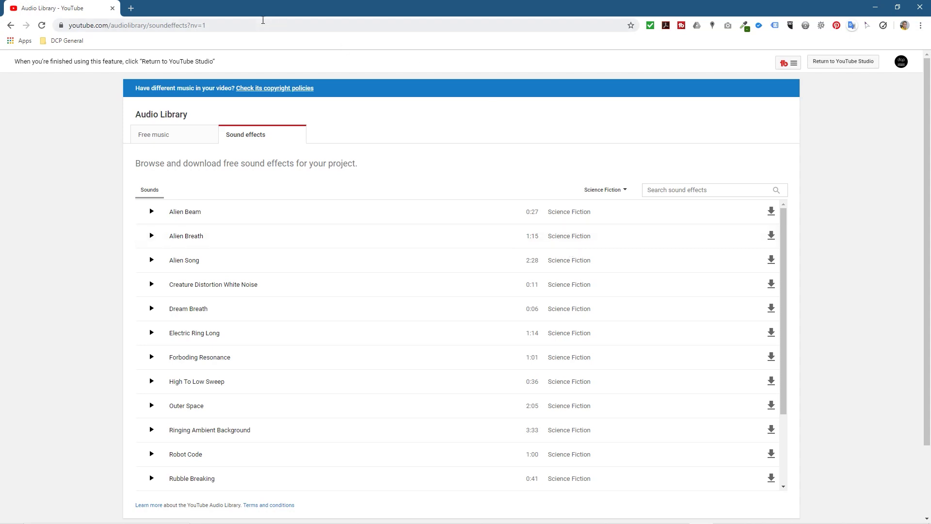
{"action": "left_click", "coordinate": [233, 23]}
{"action": "type", "text": "you"}
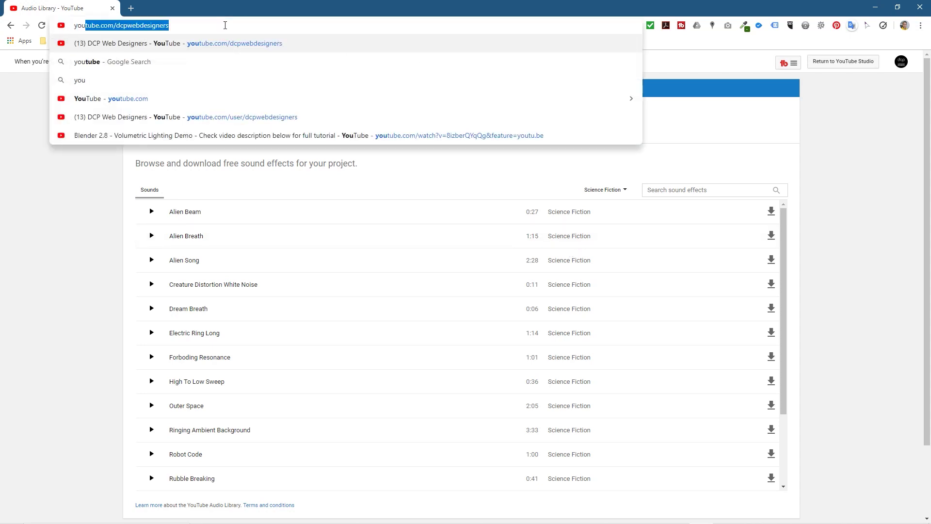
{"action": "key", "text": "Return"}
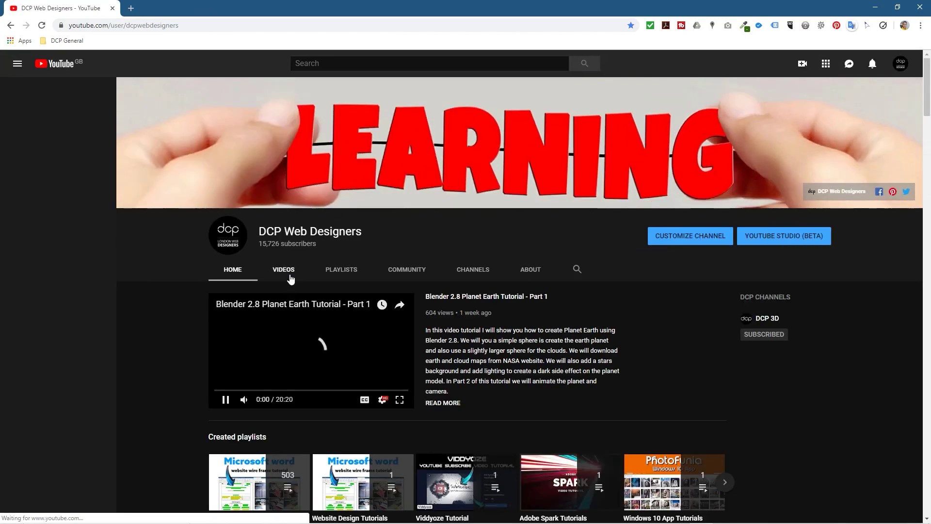
{"action": "left_click", "coordinate": [289, 270]}
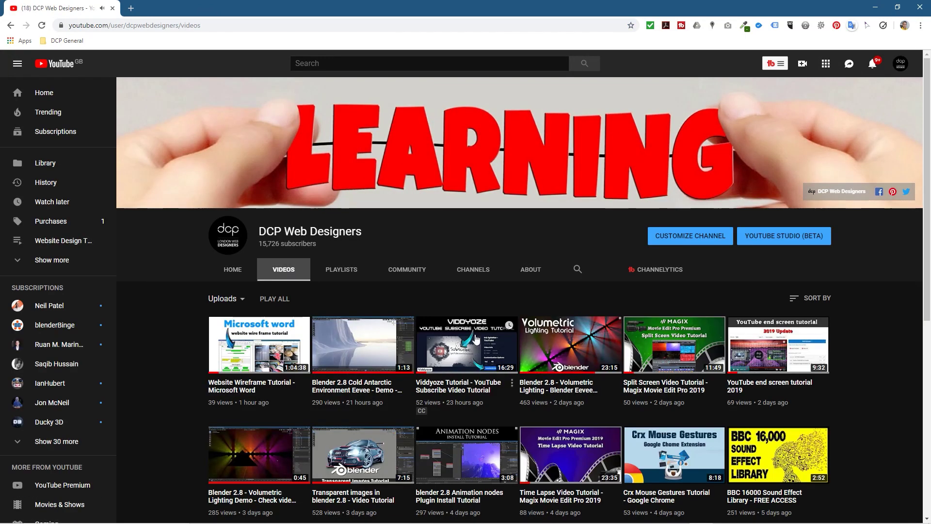
Look through the DCP Web Designers channel's uploaded videos down to the oldest ones and return to the newest.
{"action": "scroll", "coordinate": [397, 315], "scroll_direction": "down", "scroll_amount": 7}
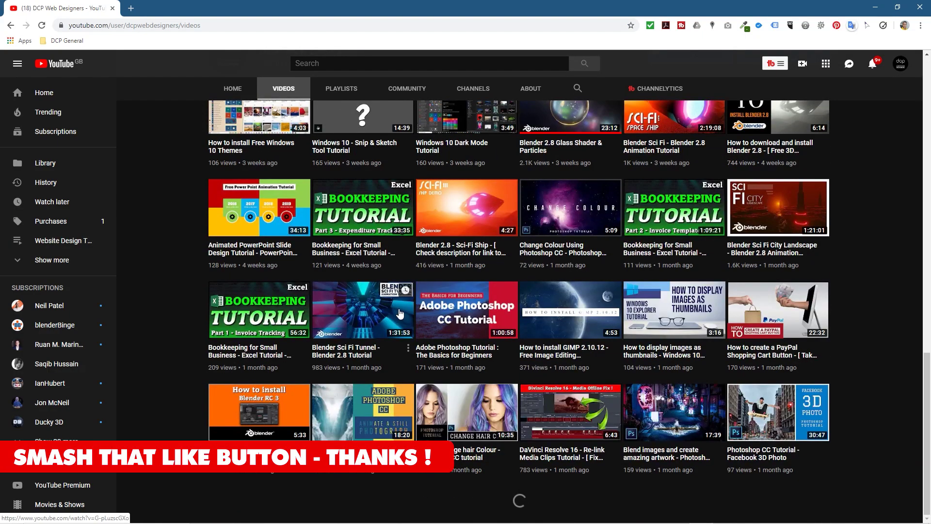
{"action": "scroll", "coordinate": [500, 395], "scroll_direction": "down", "scroll_amount": 5}
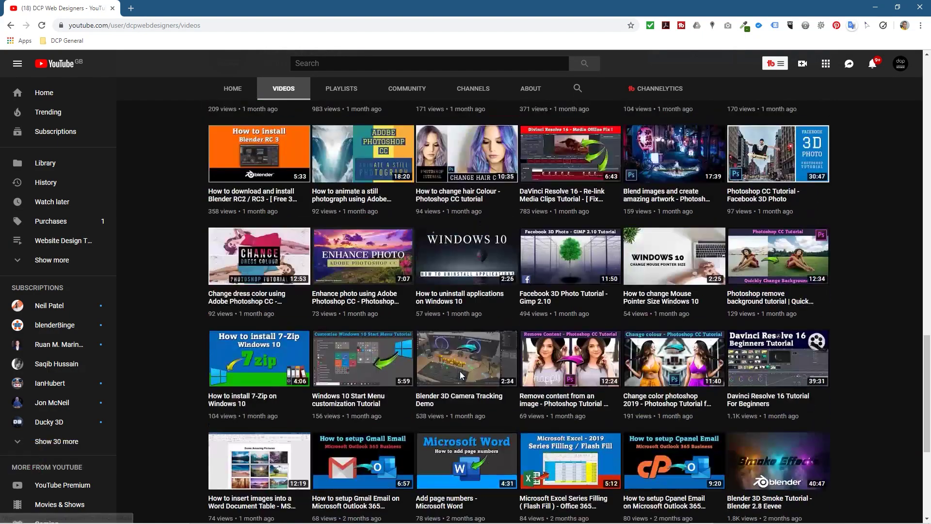
{"action": "scroll", "coordinate": [609, 227], "scroll_direction": "down", "scroll_amount": 6}
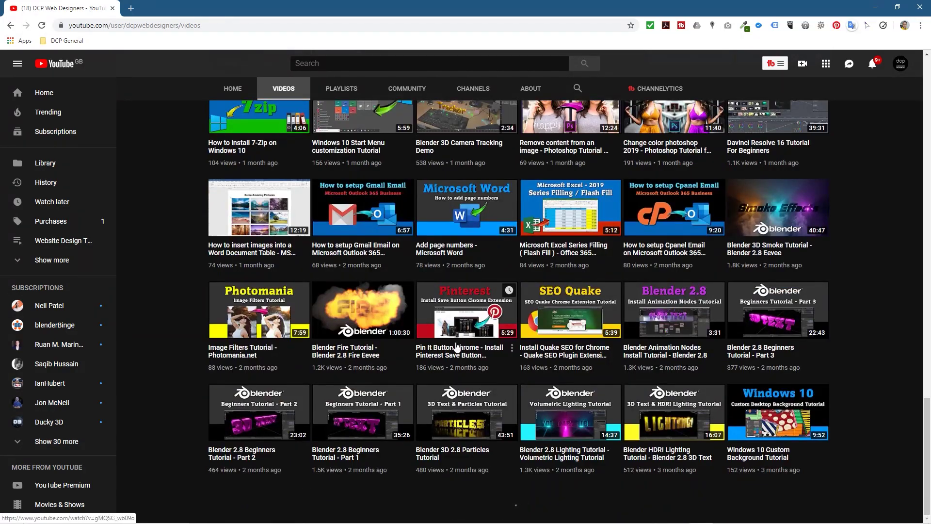
{"action": "scroll", "coordinate": [455, 341], "scroll_direction": "down", "scroll_amount": 9}
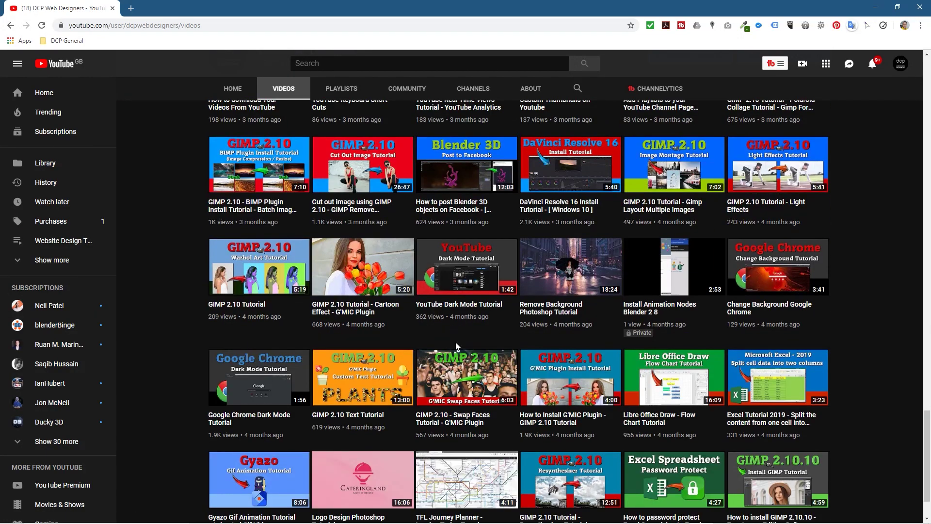
{"action": "scroll", "coordinate": [455, 345], "scroll_direction": "down", "scroll_amount": 11}
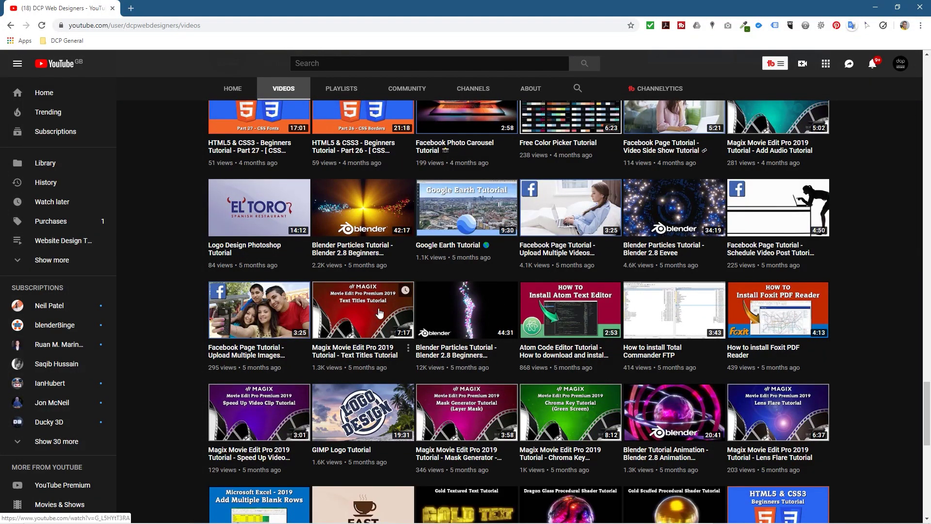
{"action": "scroll", "coordinate": [400, 387], "scroll_direction": "down", "scroll_amount": 9}
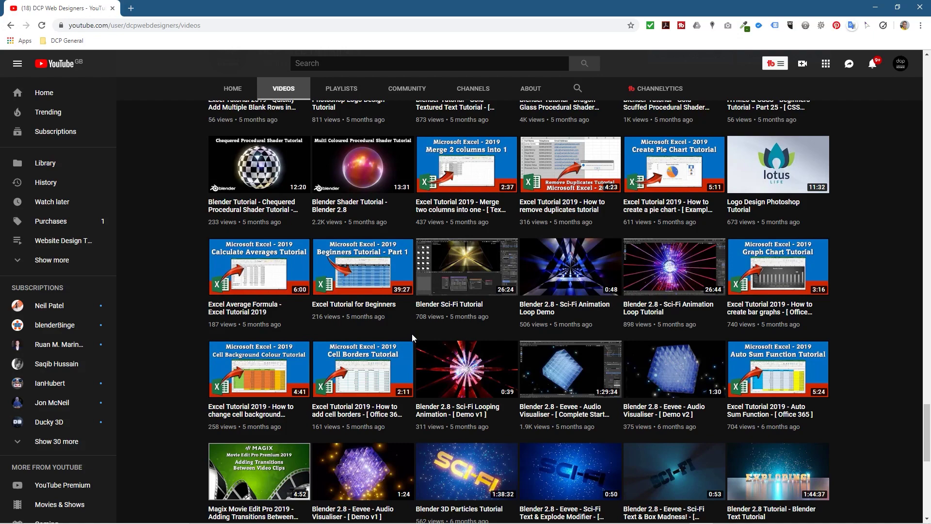
{"action": "scroll", "coordinate": [411, 333], "scroll_direction": "down", "scroll_amount": 8}
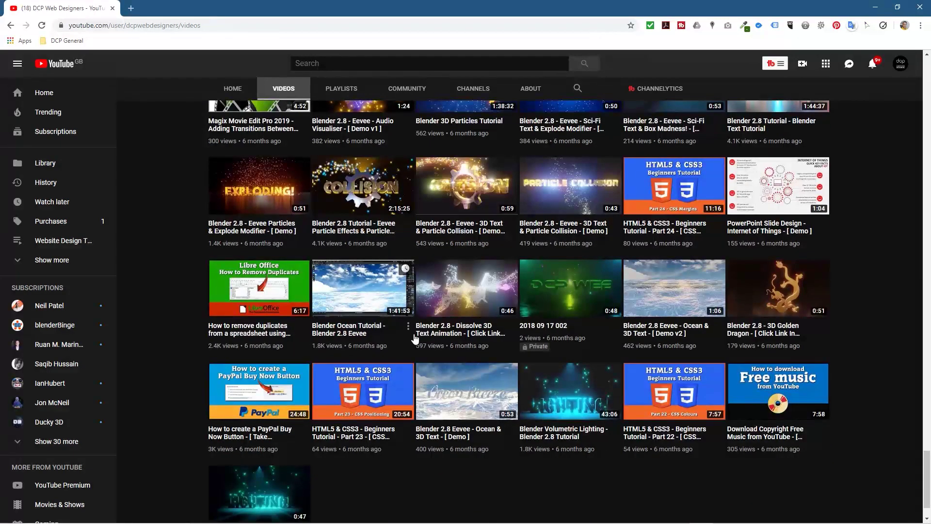
{"action": "scroll", "coordinate": [414, 333], "scroll_direction": "down", "scroll_amount": 1}
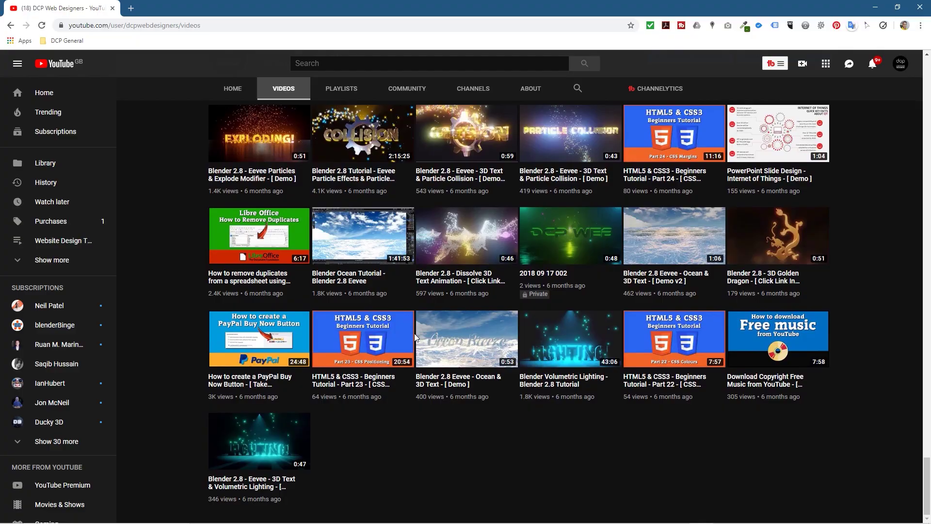
{"action": "scroll", "coordinate": [414, 333], "scroll_direction": "up", "scroll_amount": 20}
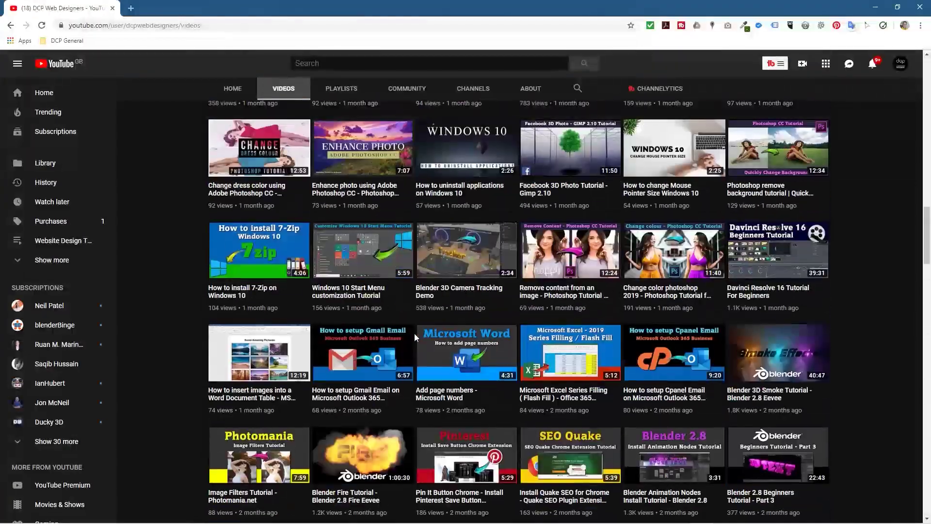
{"action": "scroll", "coordinate": [414, 333], "scroll_direction": "up", "scroll_amount": 20}
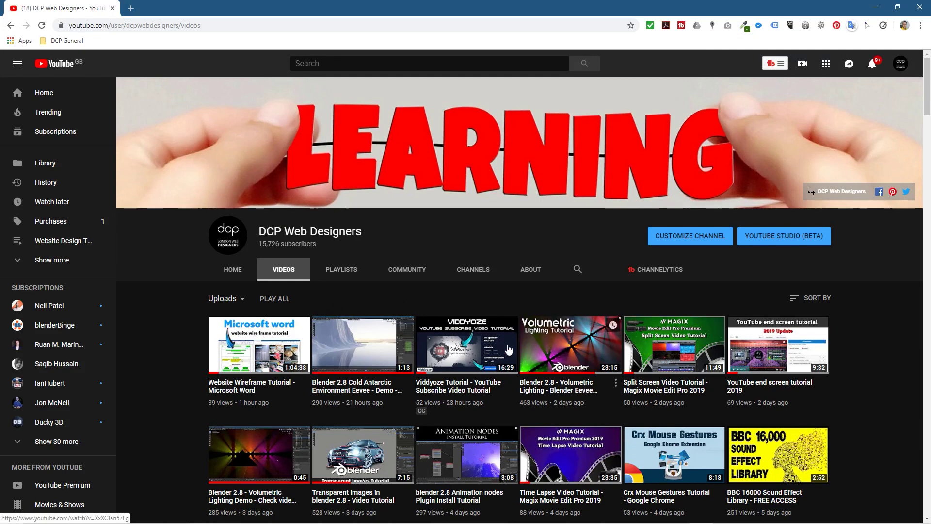
Open the video "Blender 2.8 - Volumetric Lighting - Blender Eevee Tutorial" and pause its playback.
{"action": "left_click", "coordinate": [568, 336]}
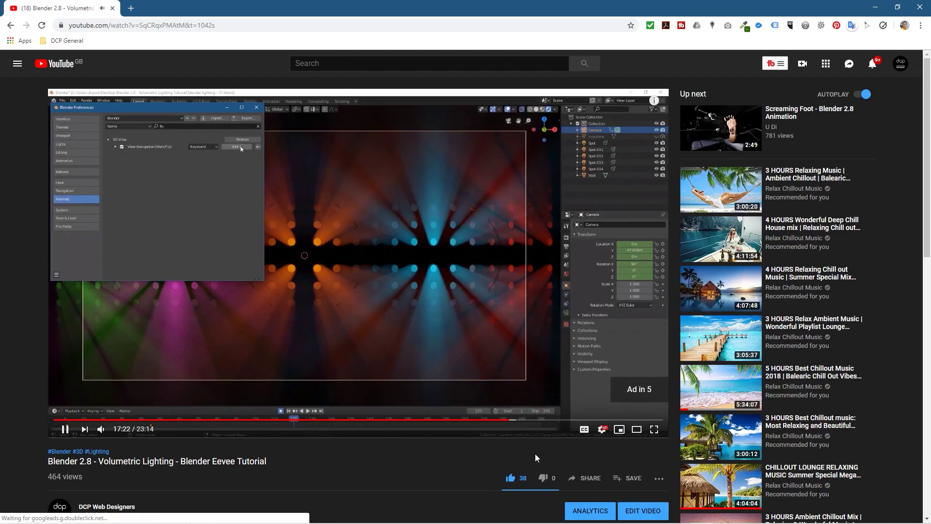
{"action": "left_click", "coordinate": [72, 432]}
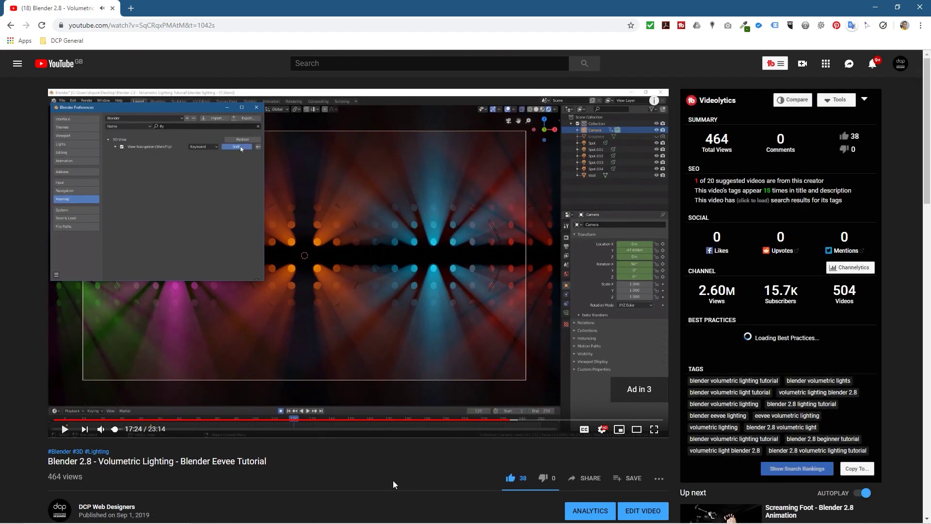
Browse the paused video's sharing options, from Embed and LinkedIn through to Email, and close them without sharing.
{"action": "left_click", "coordinate": [586, 479]}
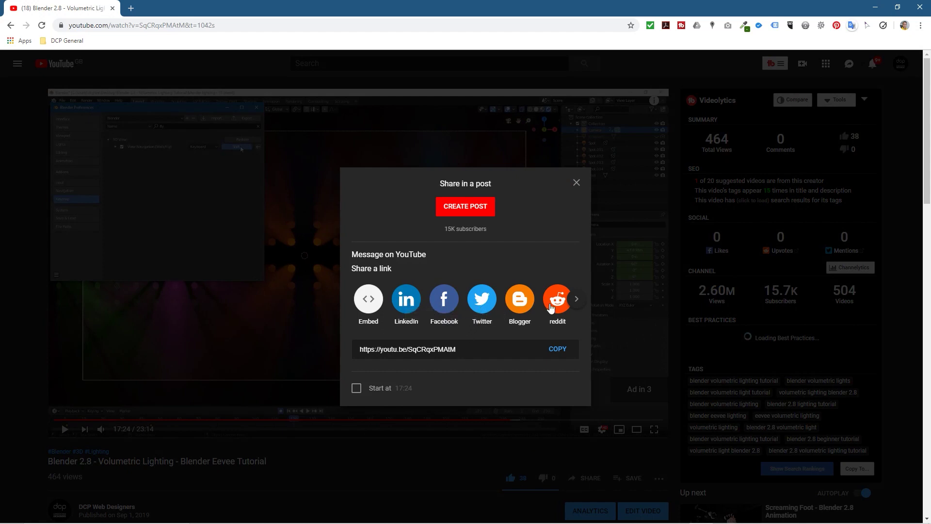
{"action": "left_click", "coordinate": [577, 298]}
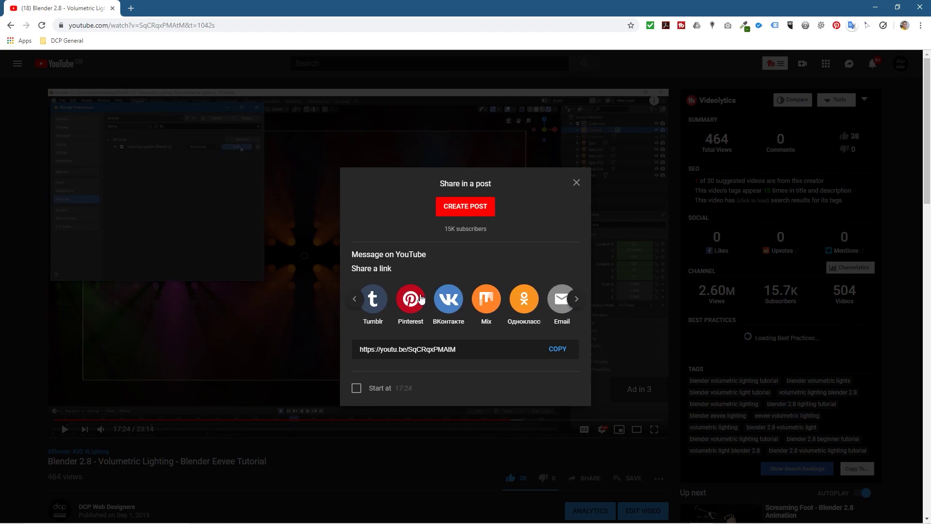
{"action": "left_click", "coordinate": [355, 299]}
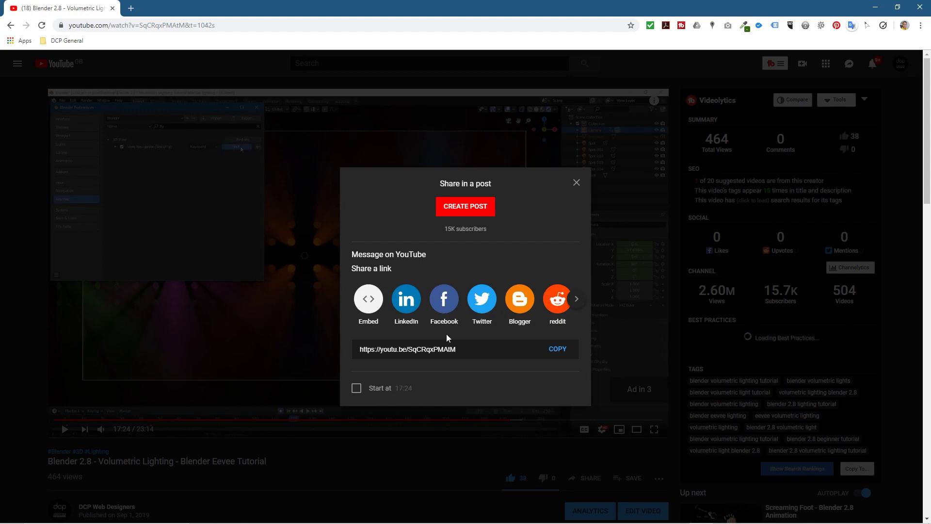
{"action": "left_click", "coordinate": [576, 183]}
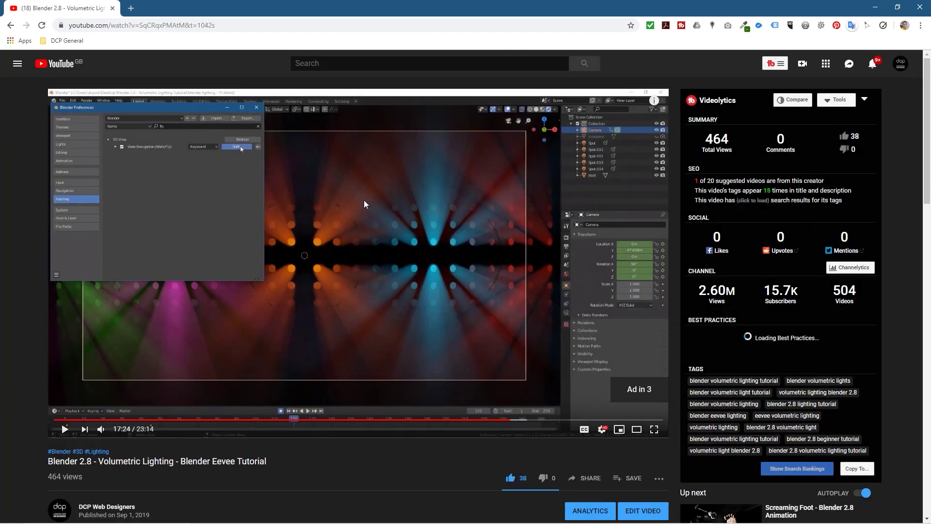
Return to the channel's uploaded videos and minimize the browser to show the desktop.
{"action": "left_click", "coordinate": [10, 25]}
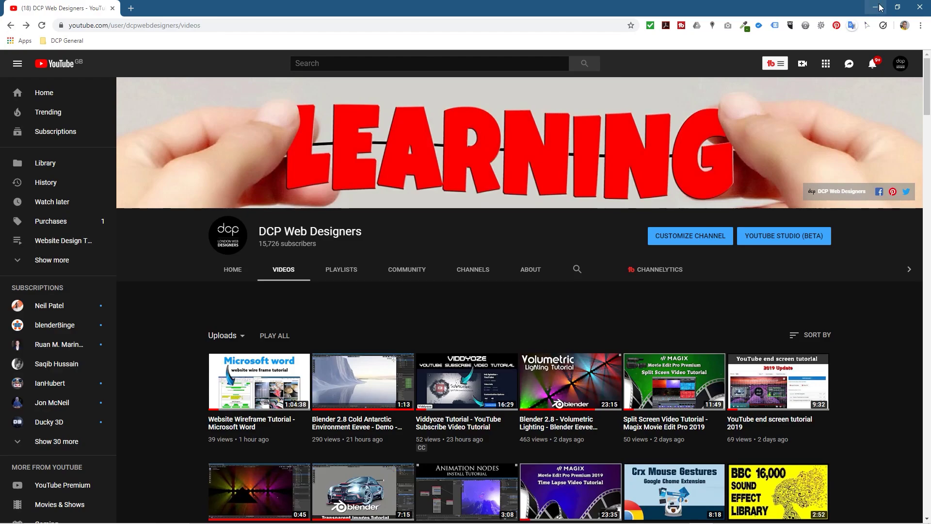
{"action": "left_click", "coordinate": [878, 7]}
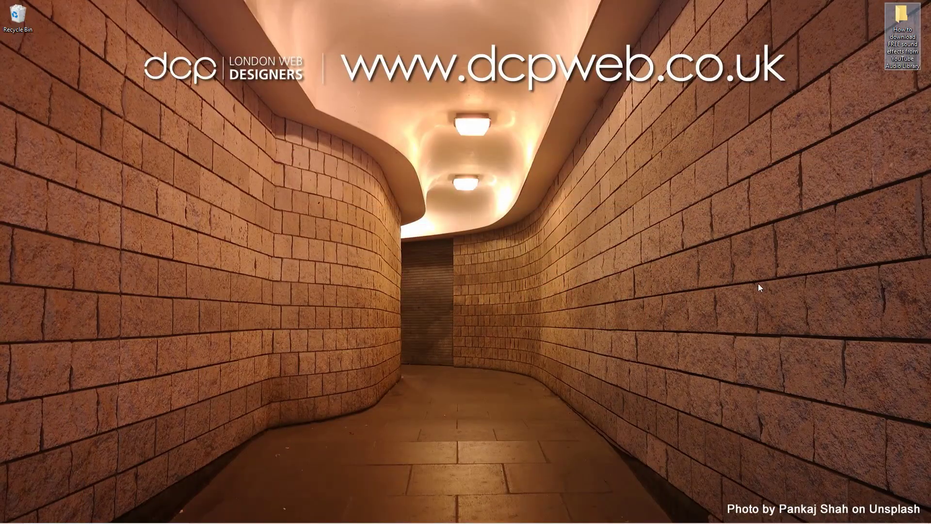